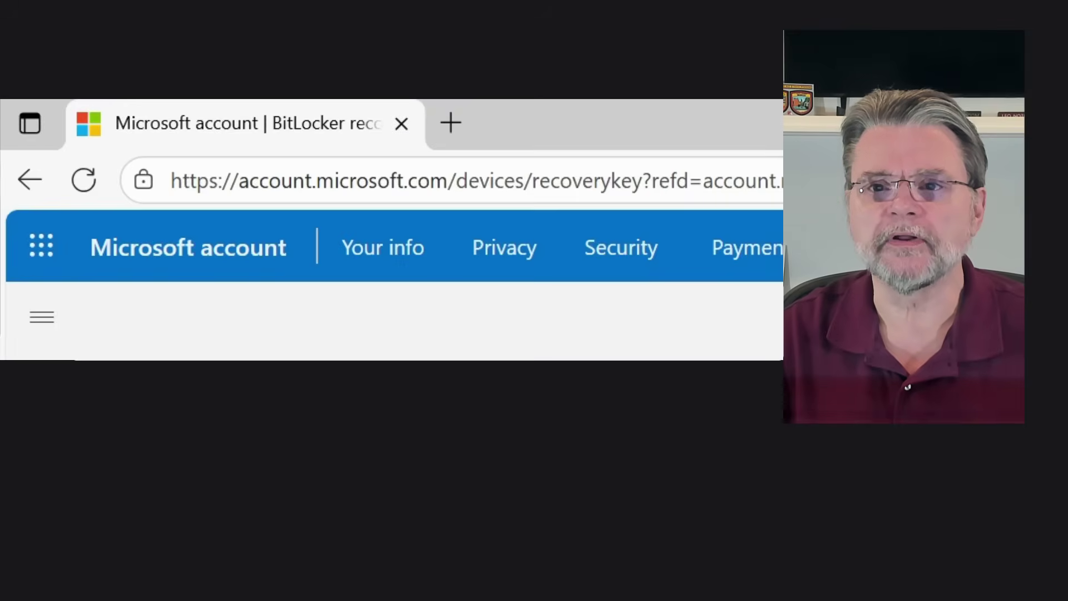
# - Check the page's web address, then highlight the DESKTOP-JM31AUU device name in the recovery key list
pyautogui.click(601, 195)
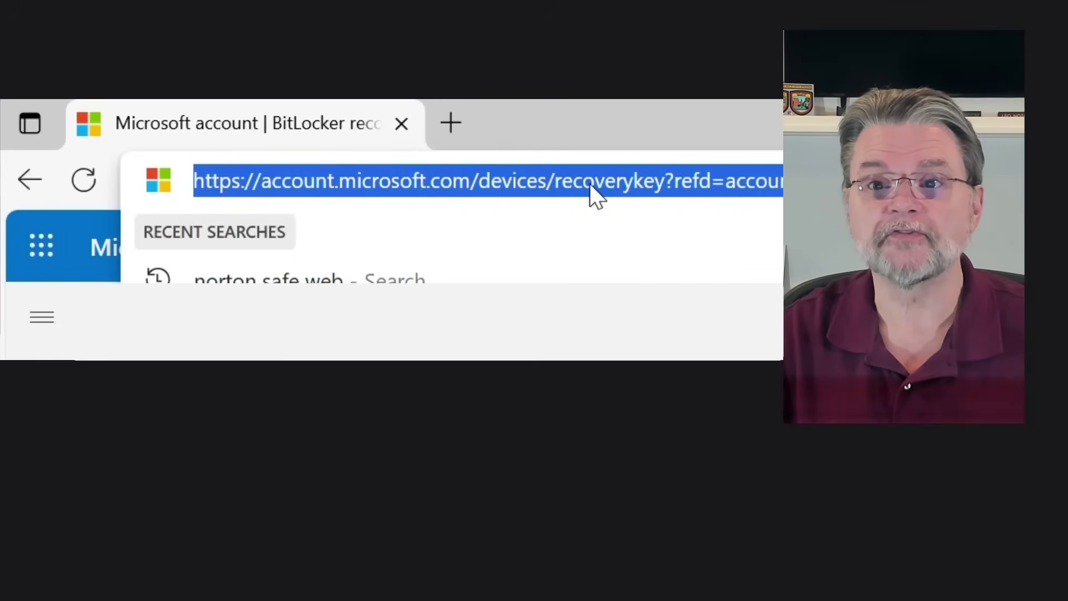
pyautogui.press('Escape')
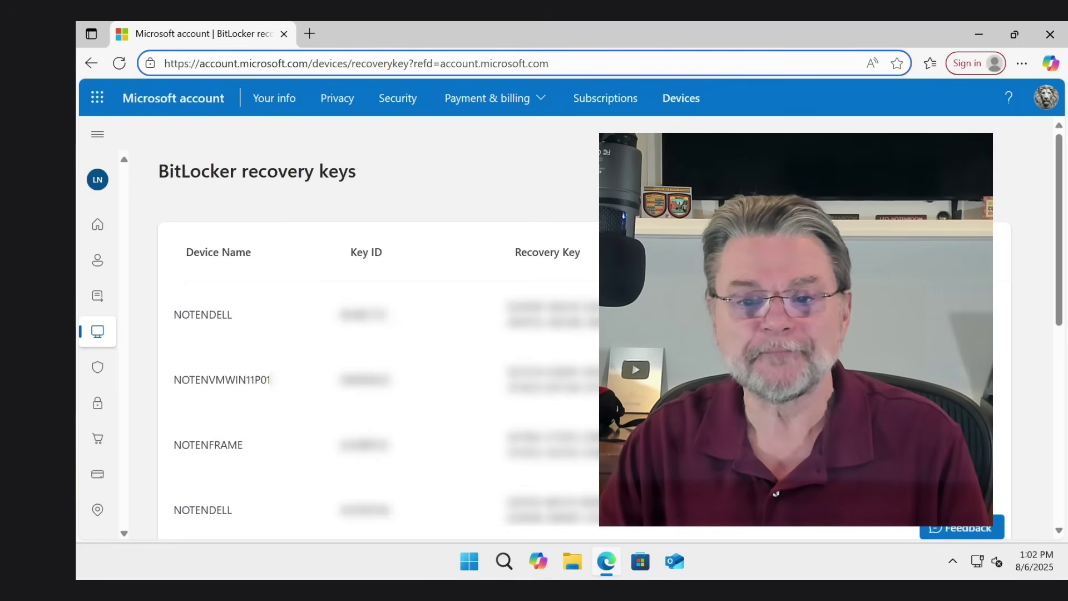
pyautogui.scroll(-2, 303, 396)
pyautogui.scroll(-2, 304, 396)
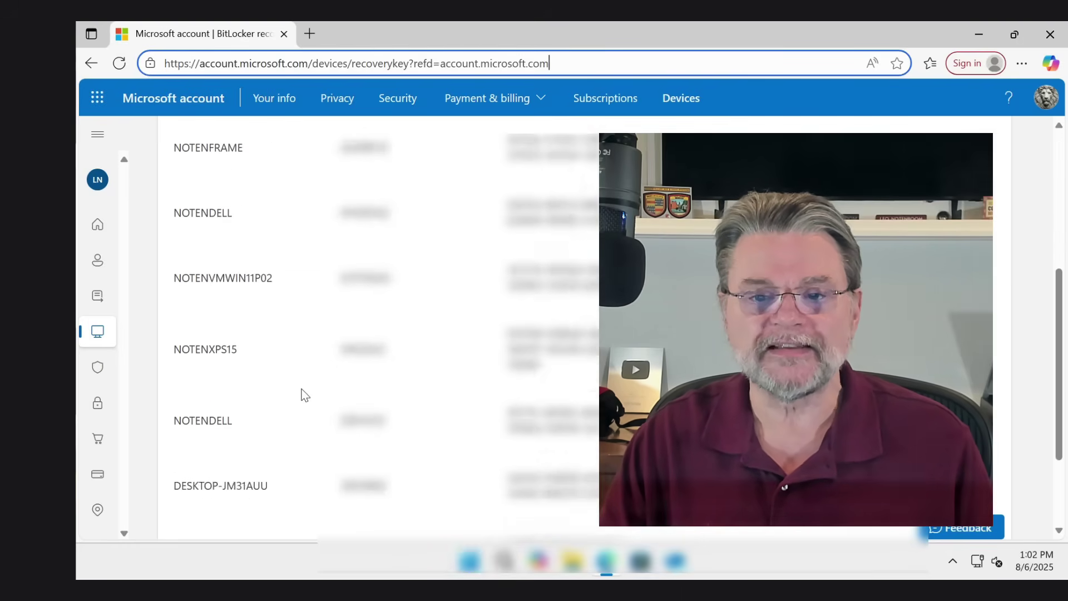
pyautogui.scroll(-2, 303, 396)
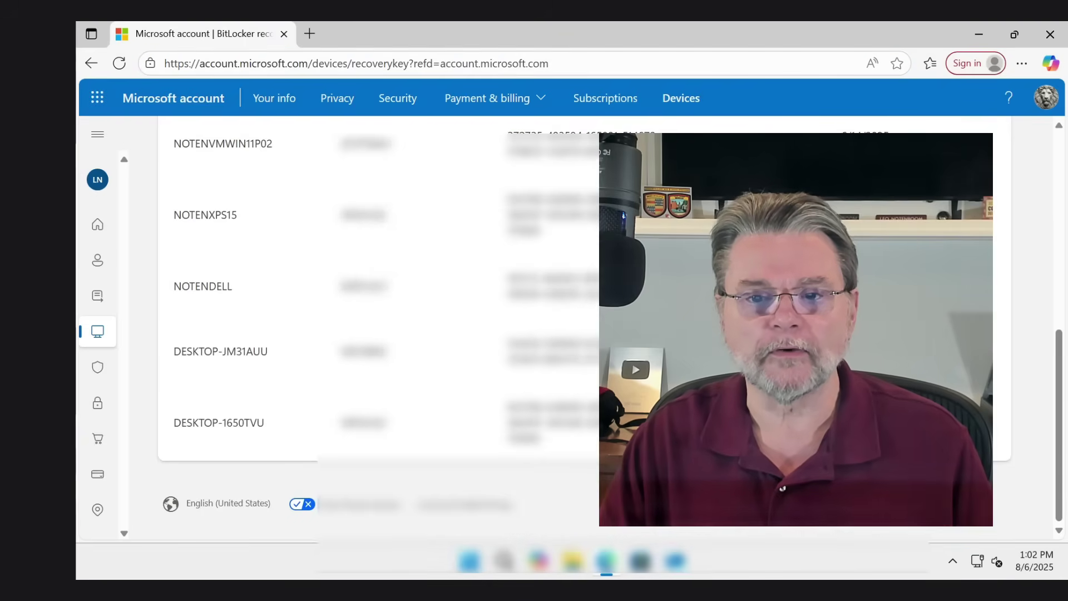
pyautogui.moveTo(267, 353); pyautogui.dragTo(182, 355)
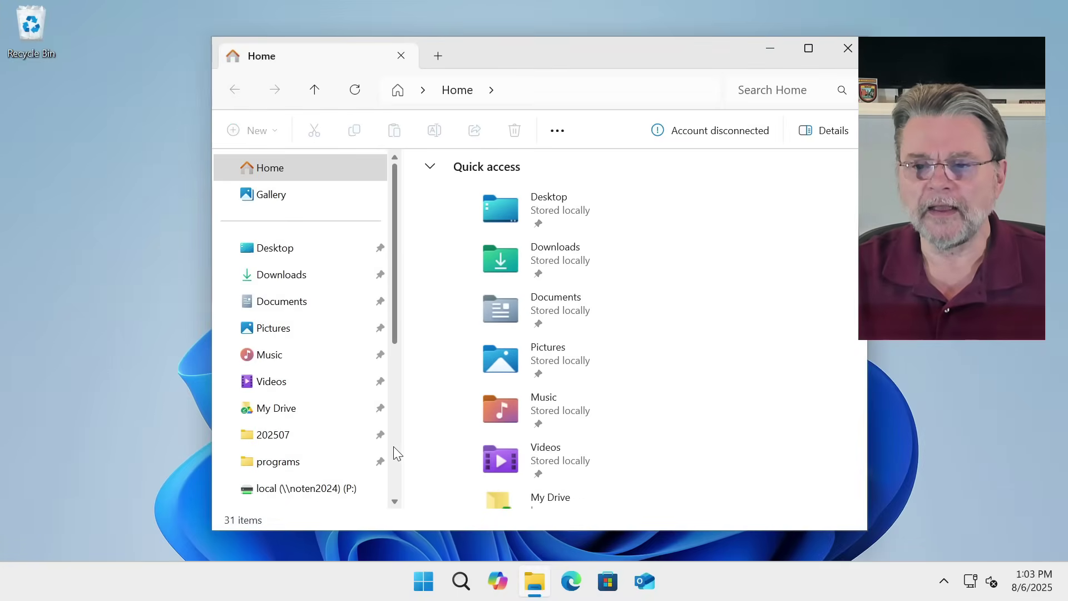
pyautogui.scroll(-3, 351, 418)
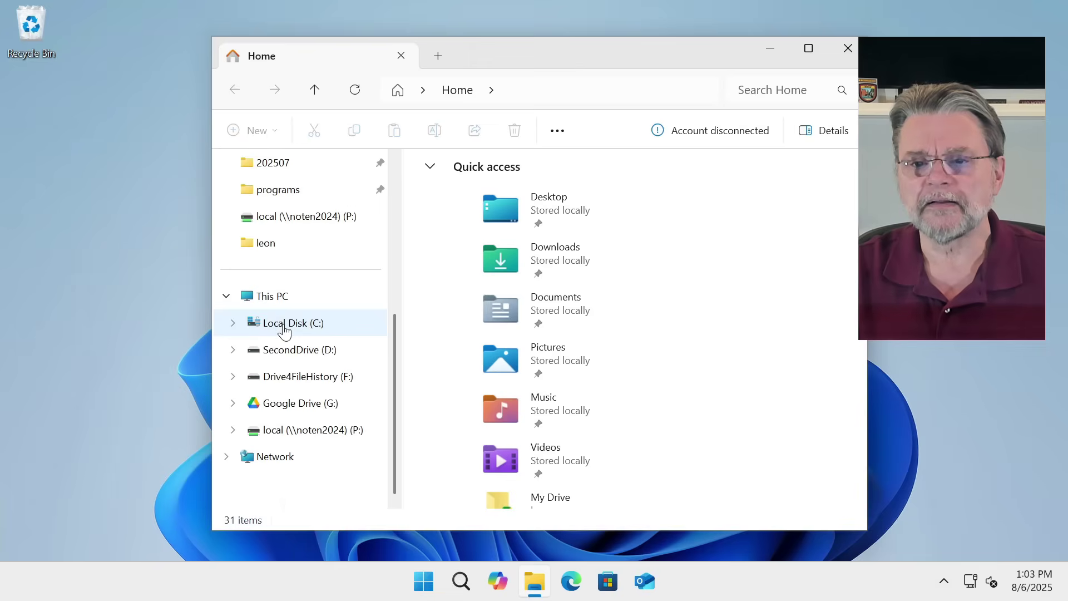
# - Show the context menu for Local Disk (C:) under This PC
pyautogui.rightClick(283, 331)
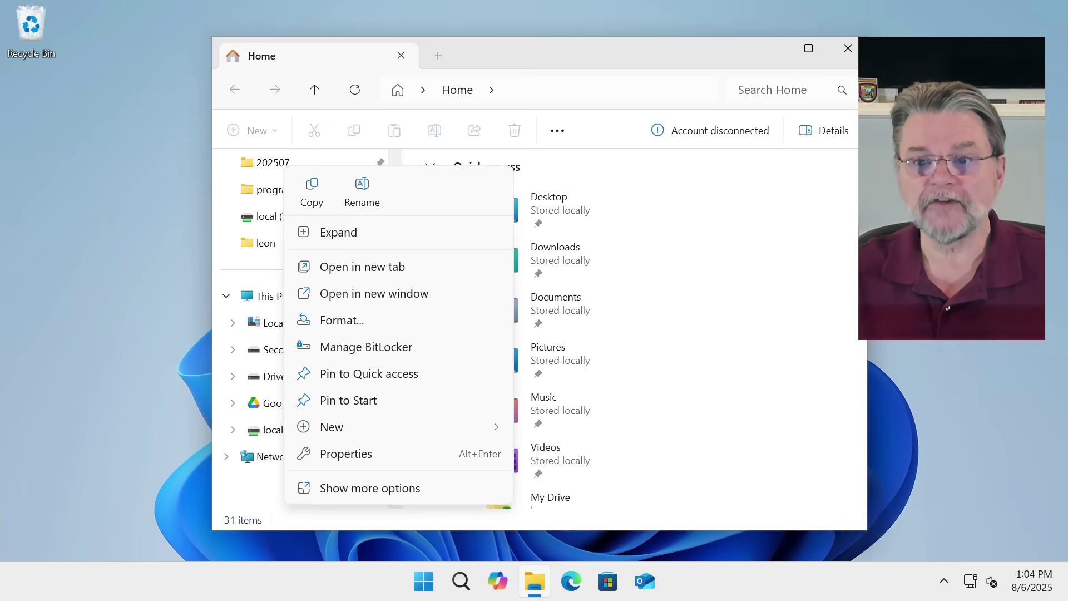
# - Open Manage BitLocker and choose 'Back up your recovery key' for drive C:
pyautogui.click(368, 349)
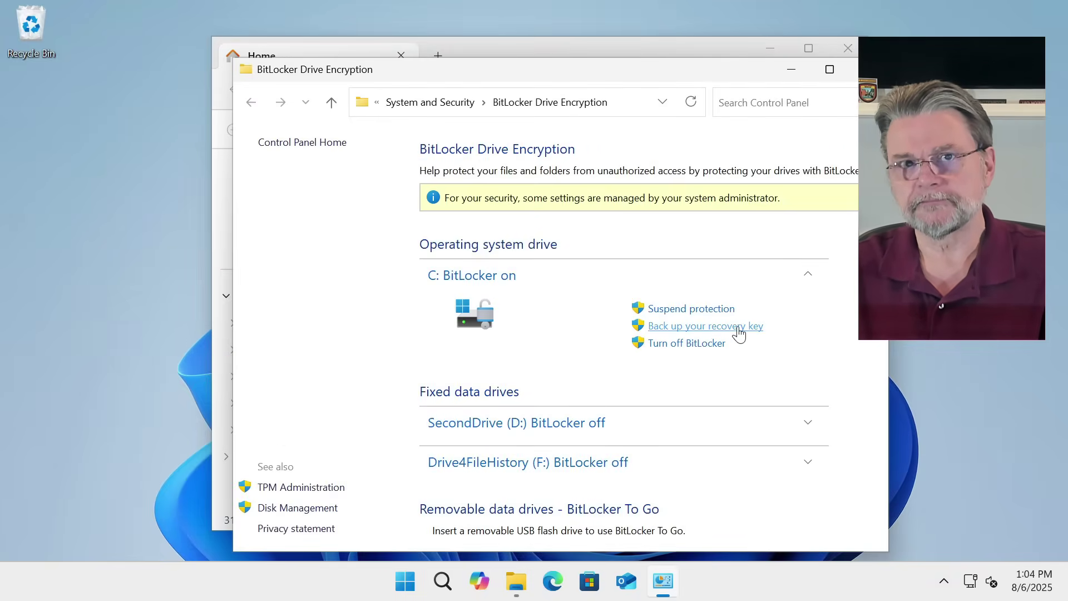
pyautogui.click(739, 332)
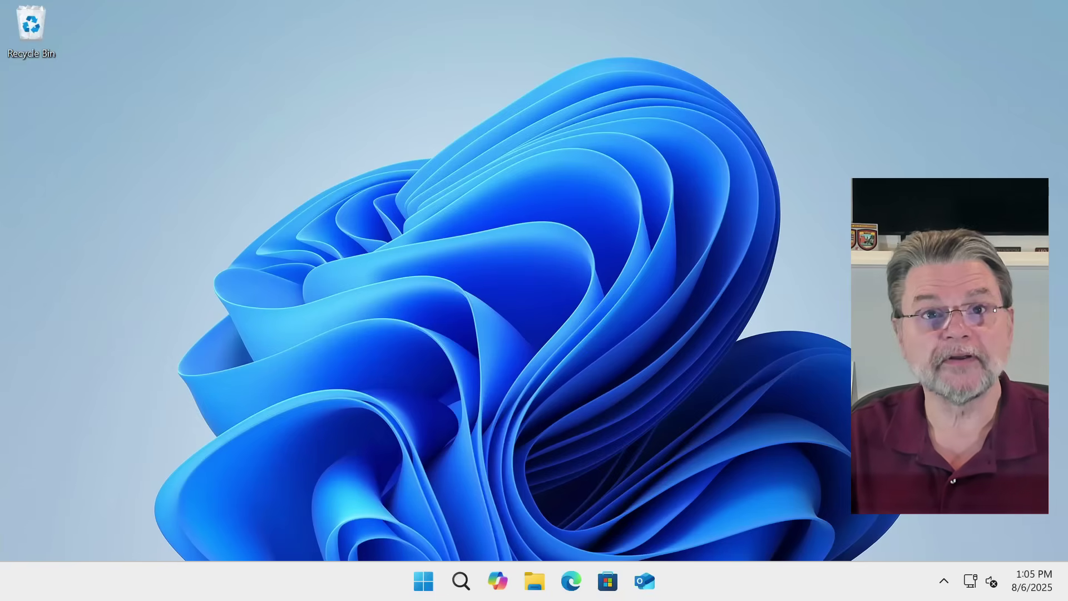
# - Launch Terminal (Admin) from the Win+X menu and approve the User Account Control prompt
pyautogui.press('super+x')
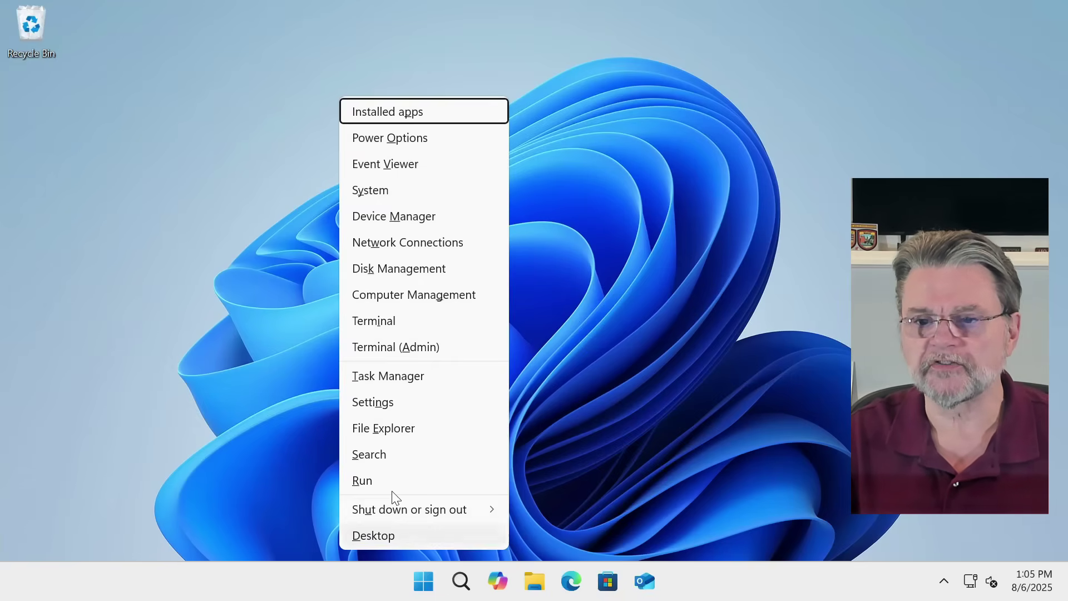
pyautogui.click(389, 347)
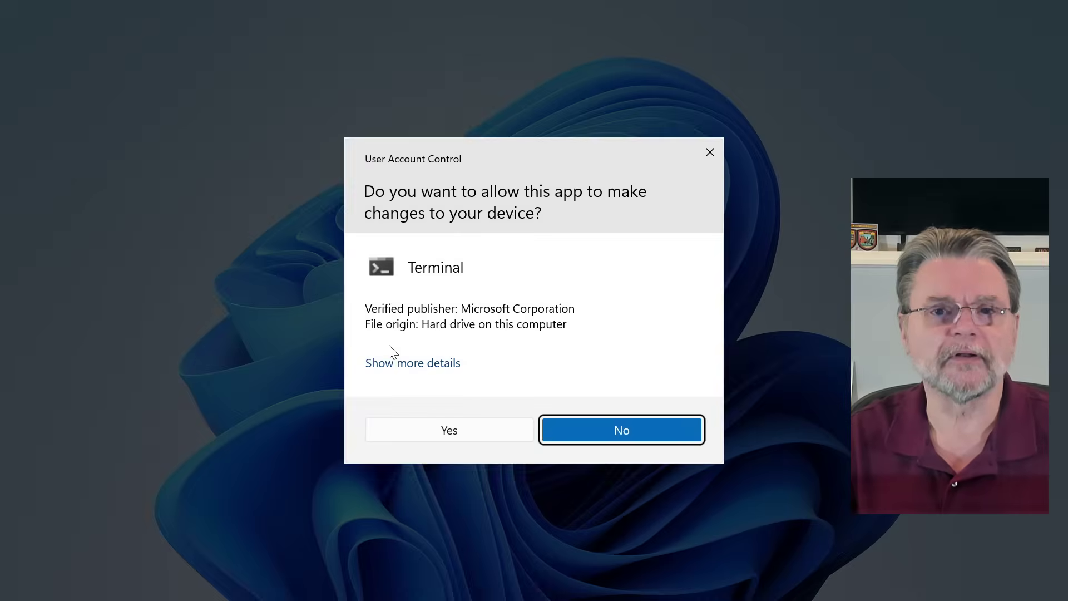
pyautogui.click(486, 429)
pyautogui.write('cmd')
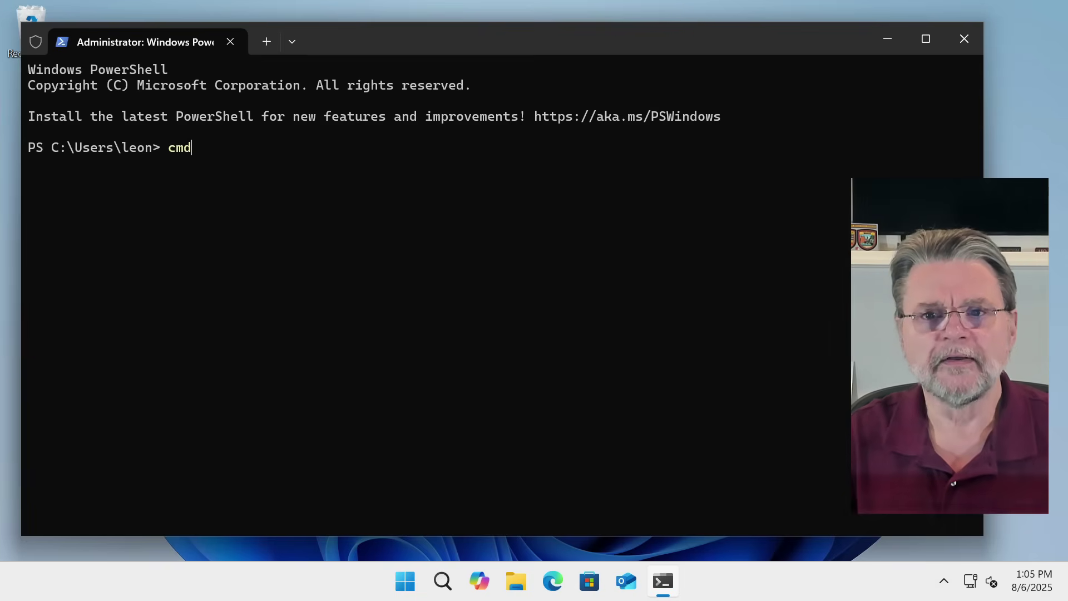
# - Start the classic cmd prompt inside the elevated terminal
pyautogui.press('Return')
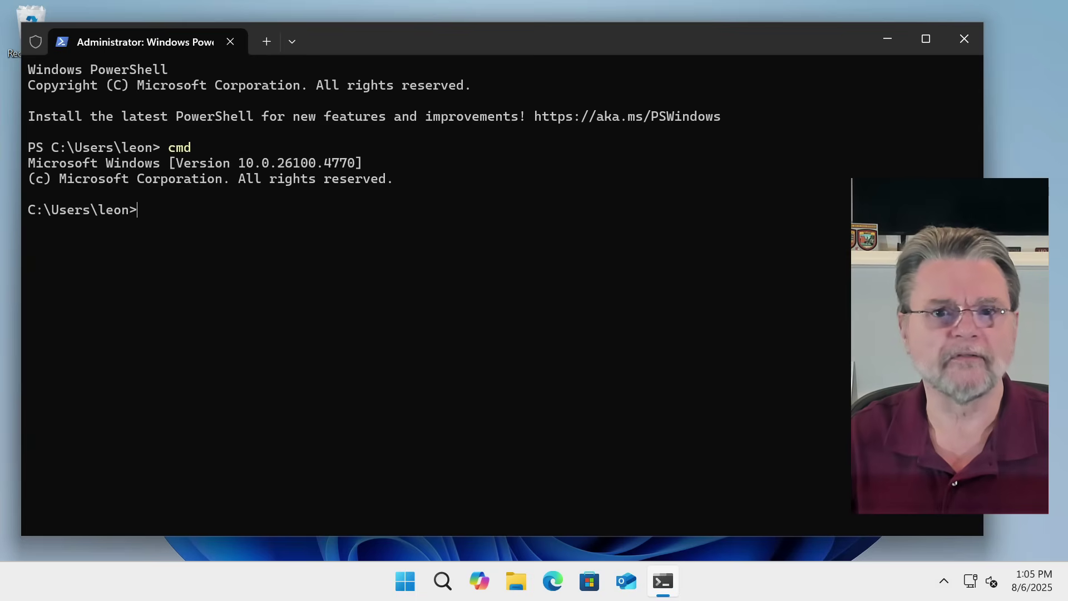
pyautogui.write('manage-bde -protectors -')
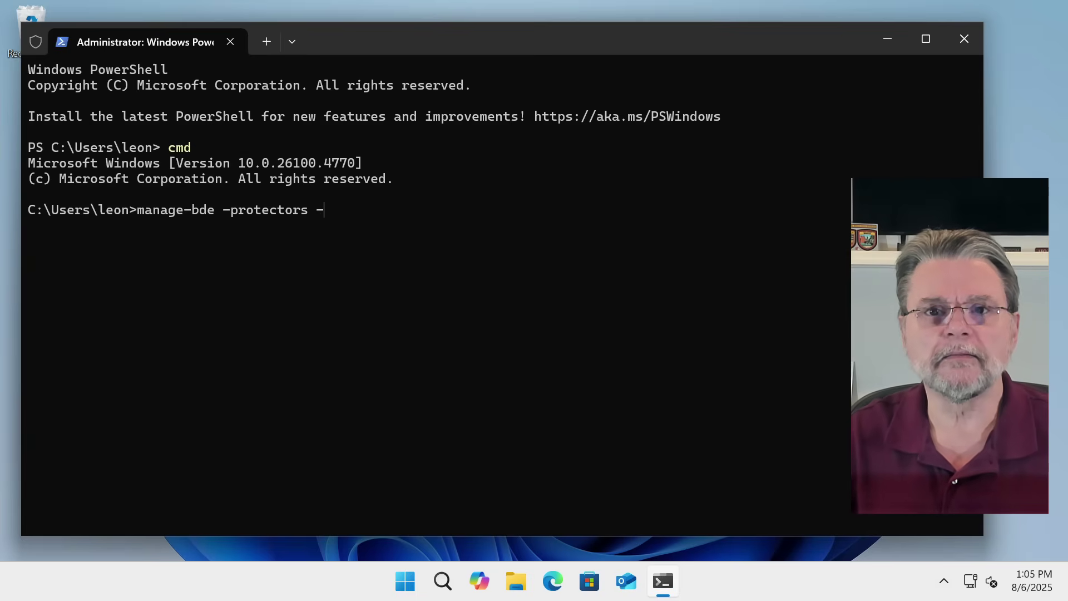
pyautogui.write('get C:')
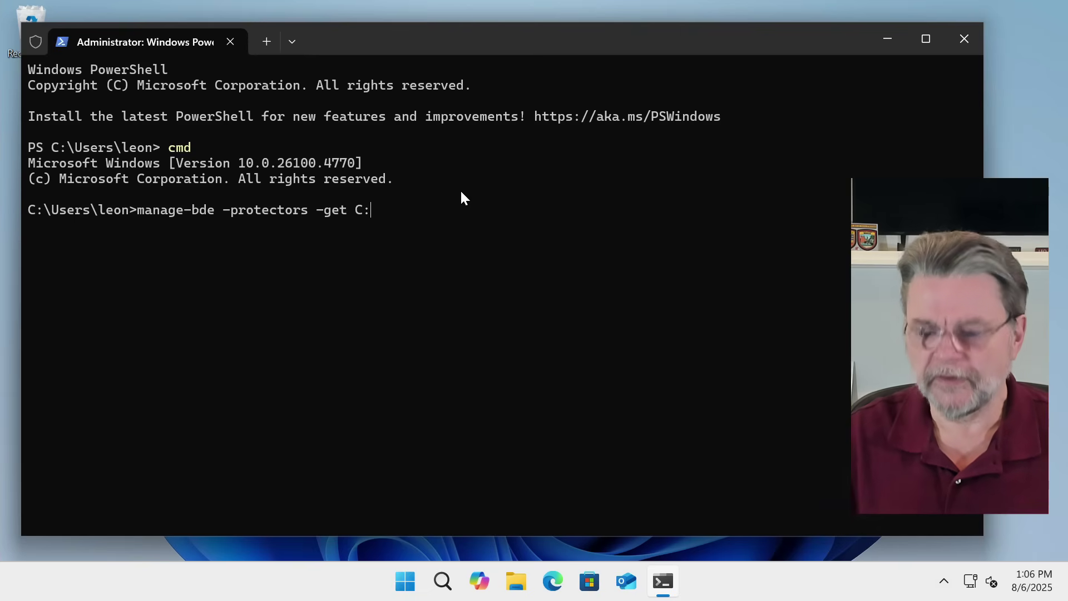
# - Run manage-bde -protectors -get C: and highlight the 48-digit numerical recovery password
pyautogui.press('Return')
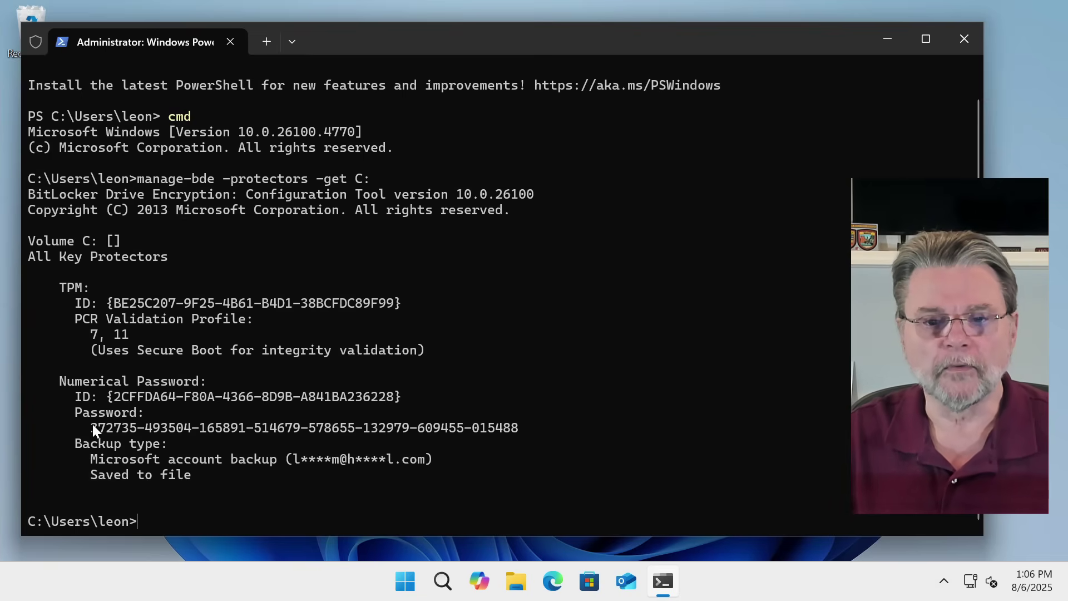
pyautogui.moveTo(91, 427); pyautogui.dragTo(523, 423)
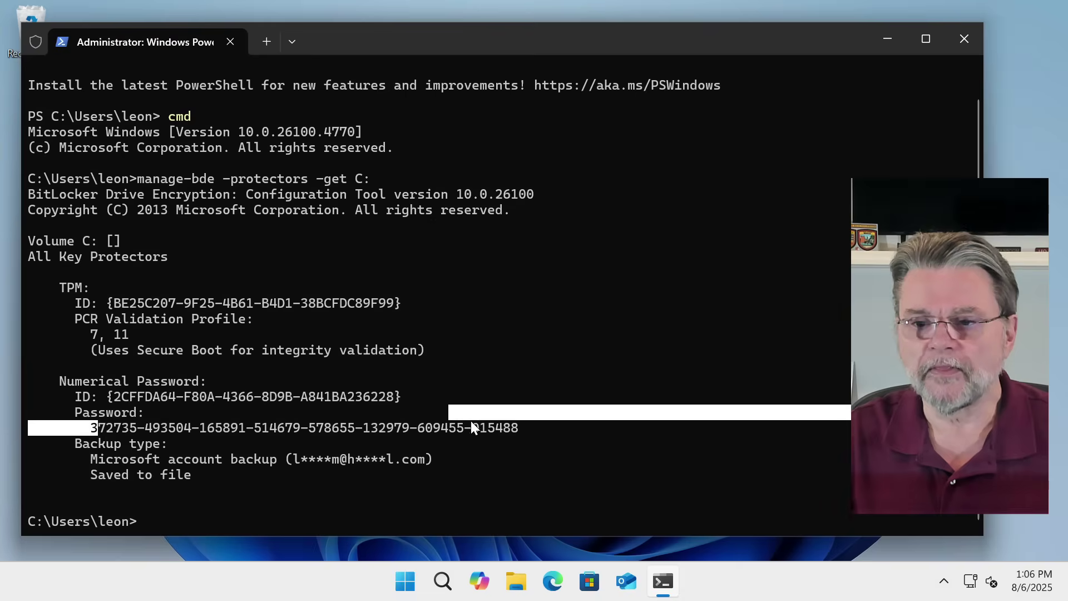
pyautogui.moveTo(529, 425); pyautogui.dragTo(513, 427)
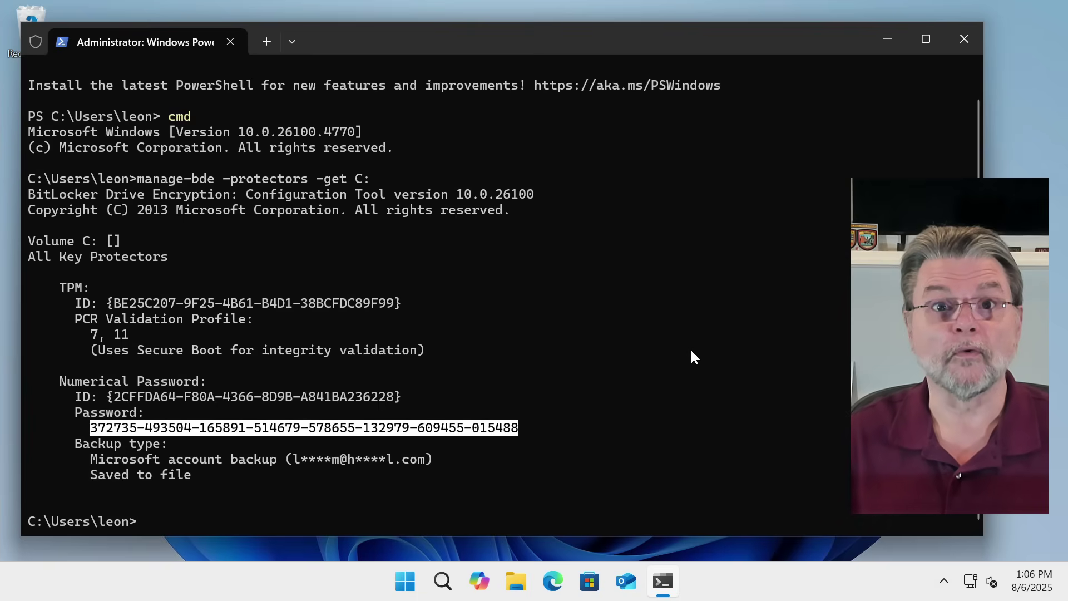